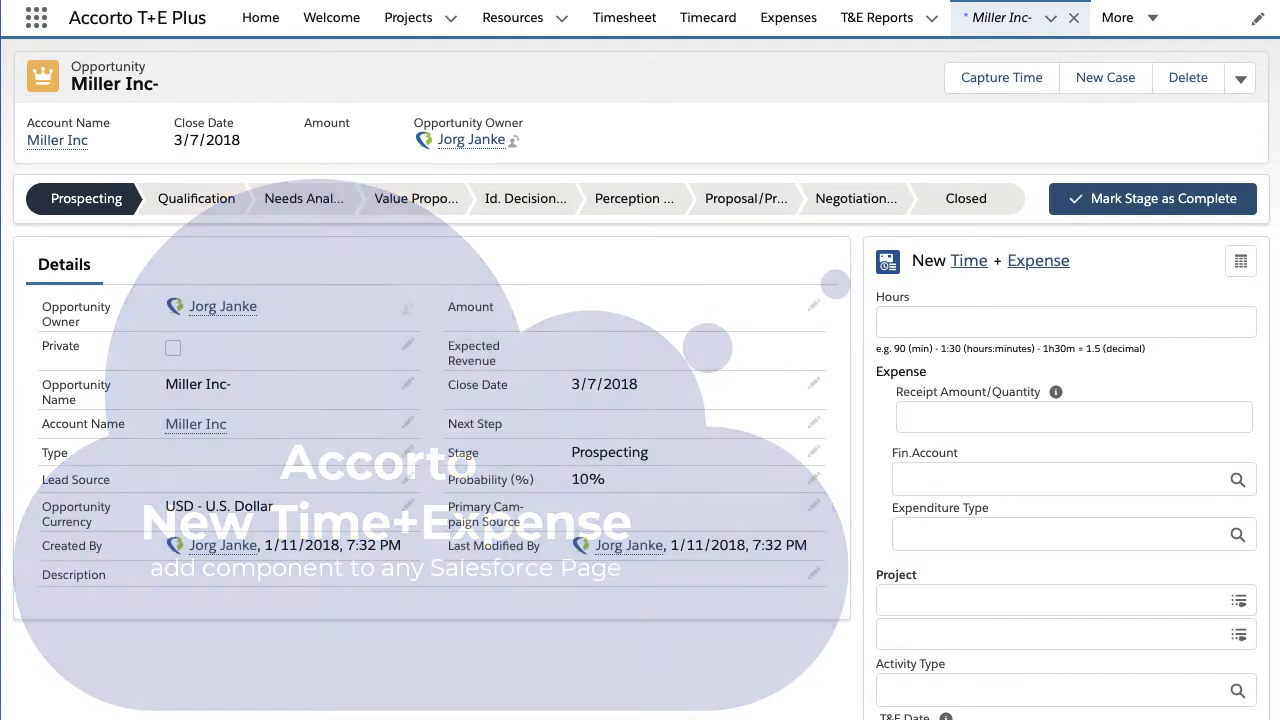
Switch the New Time + Expense form on the opportunity to Time mode and enter 90 as the hours
scroll(640, 400, "down", 2)
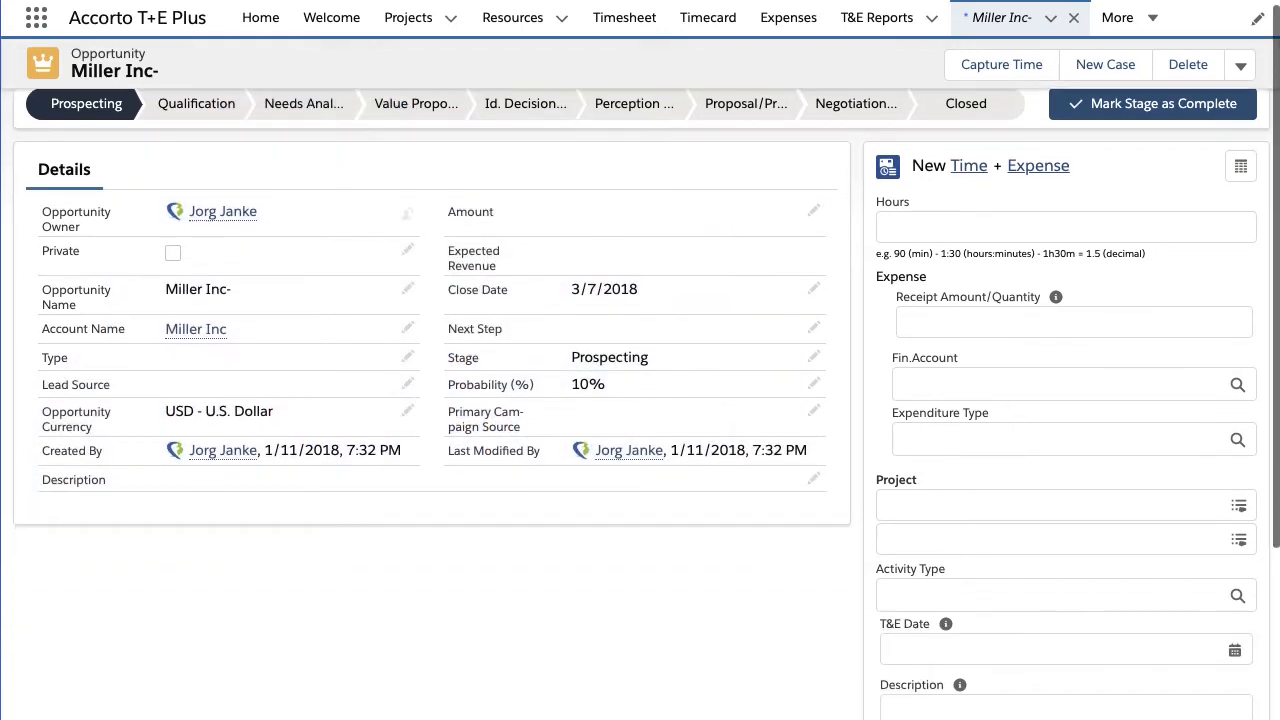
scroll(640, 400, "down", 1)
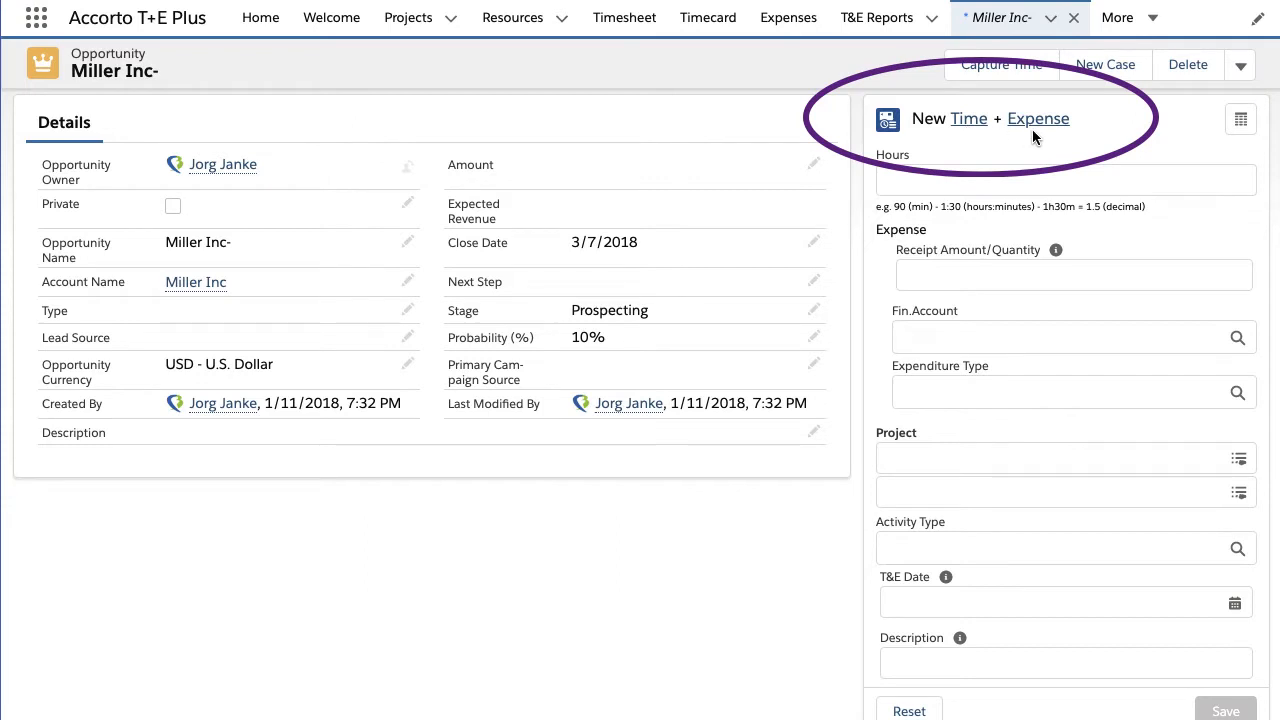
left_click(968, 120)
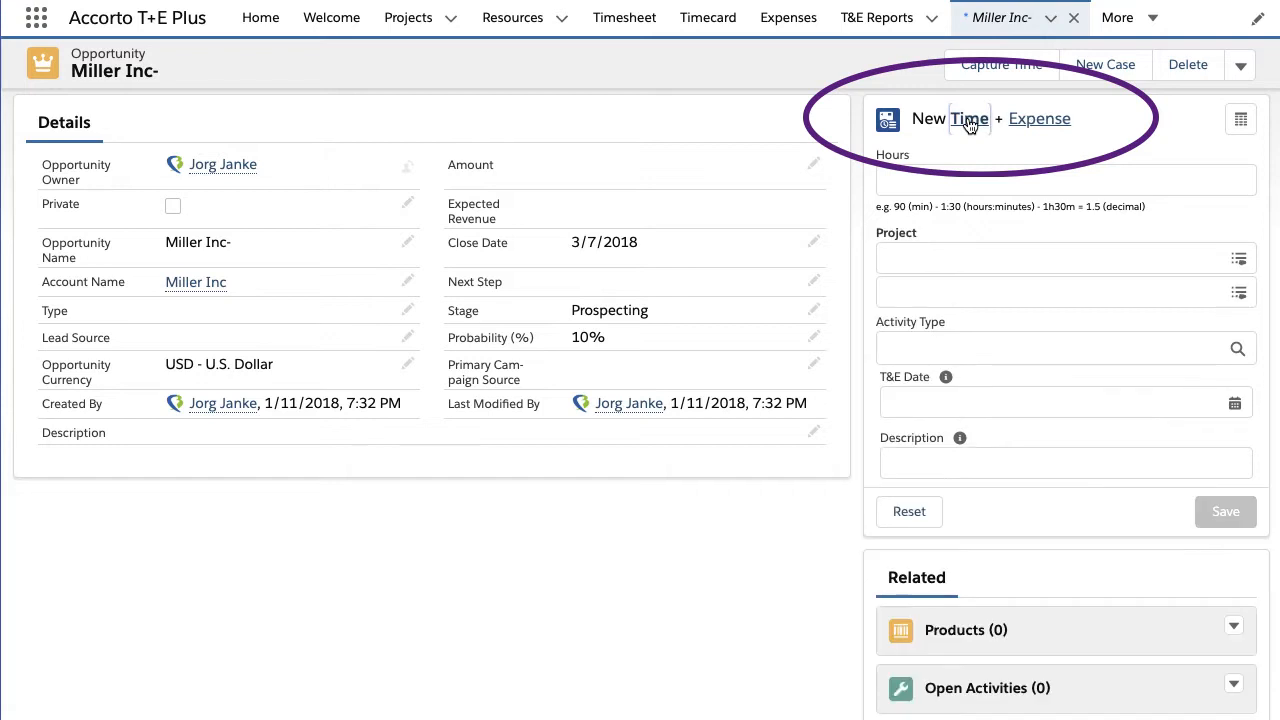
left_click(1034, 124)
left_click(970, 124)
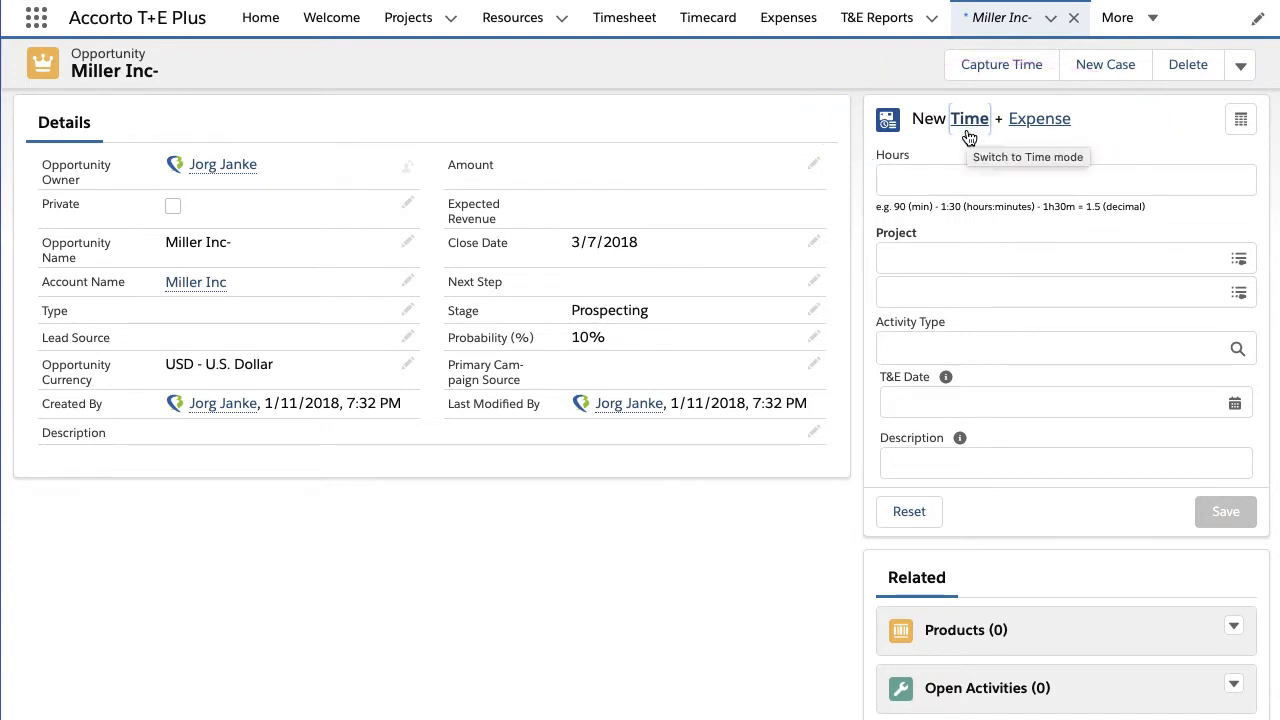
left_click(913, 179)
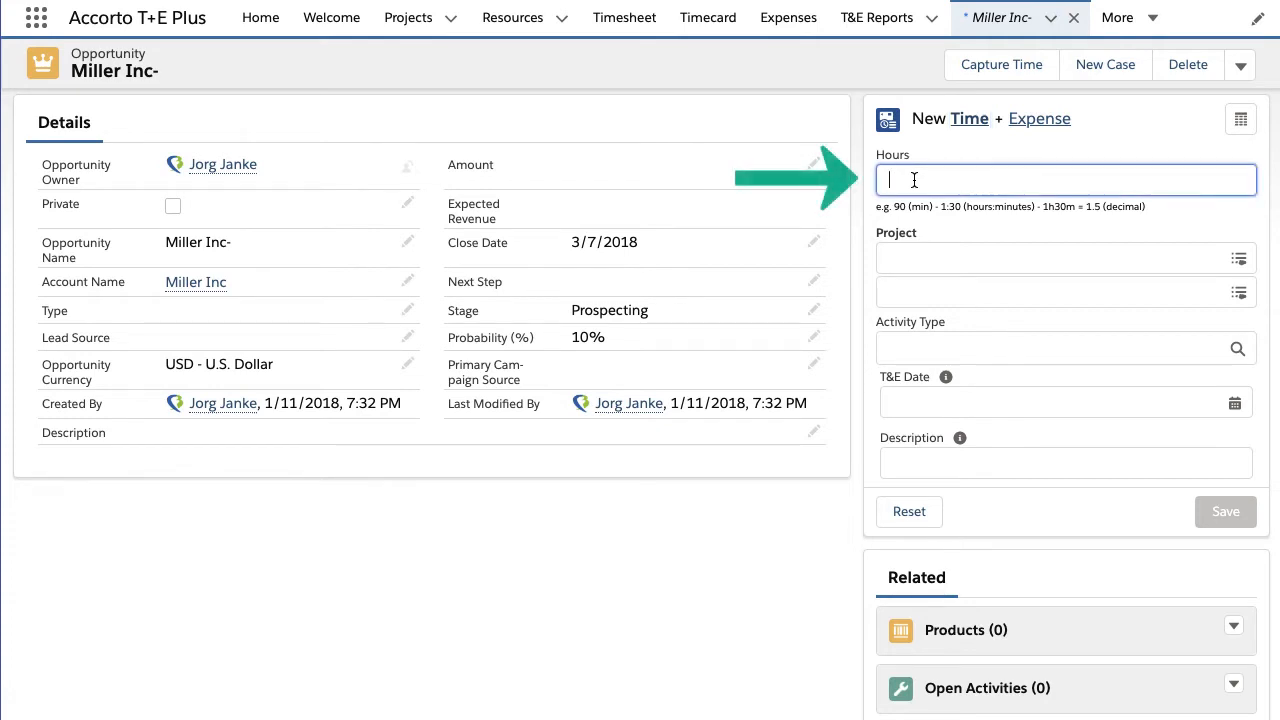
type("90")
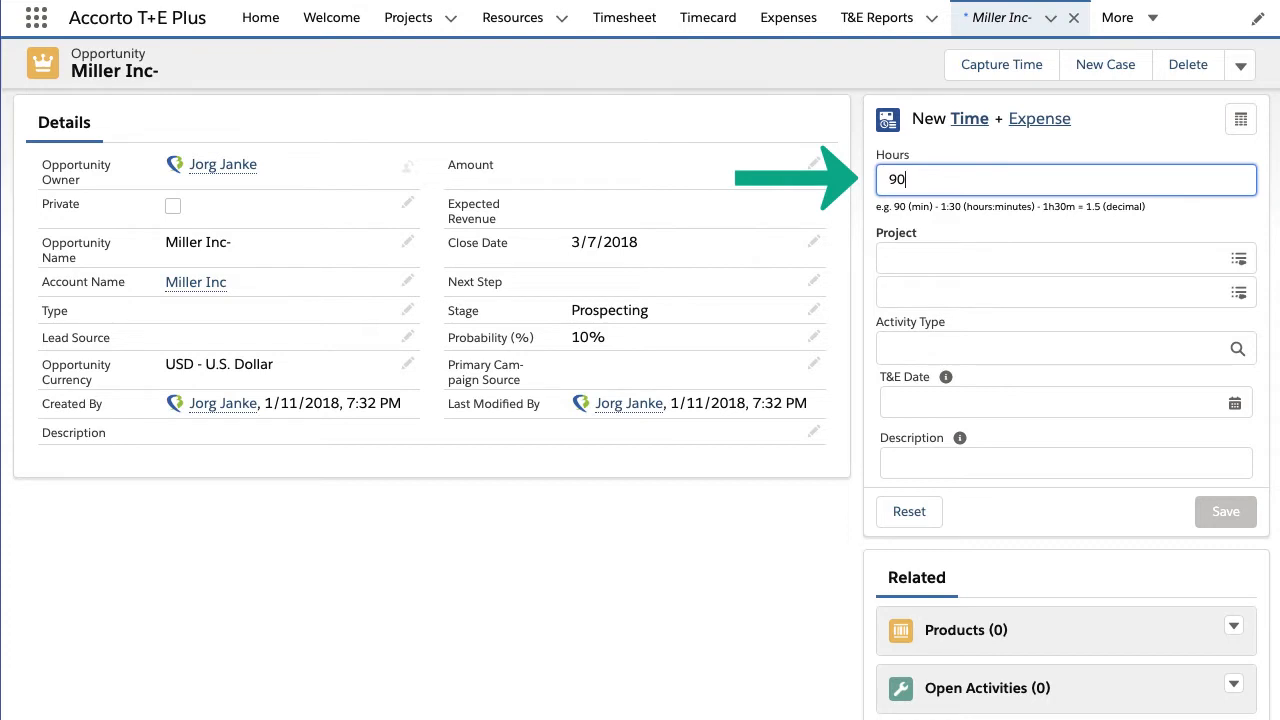
left_click(940, 227)
Assign the time entry to the project Miller Inc 88 with the Coding line
left_click(912, 256)
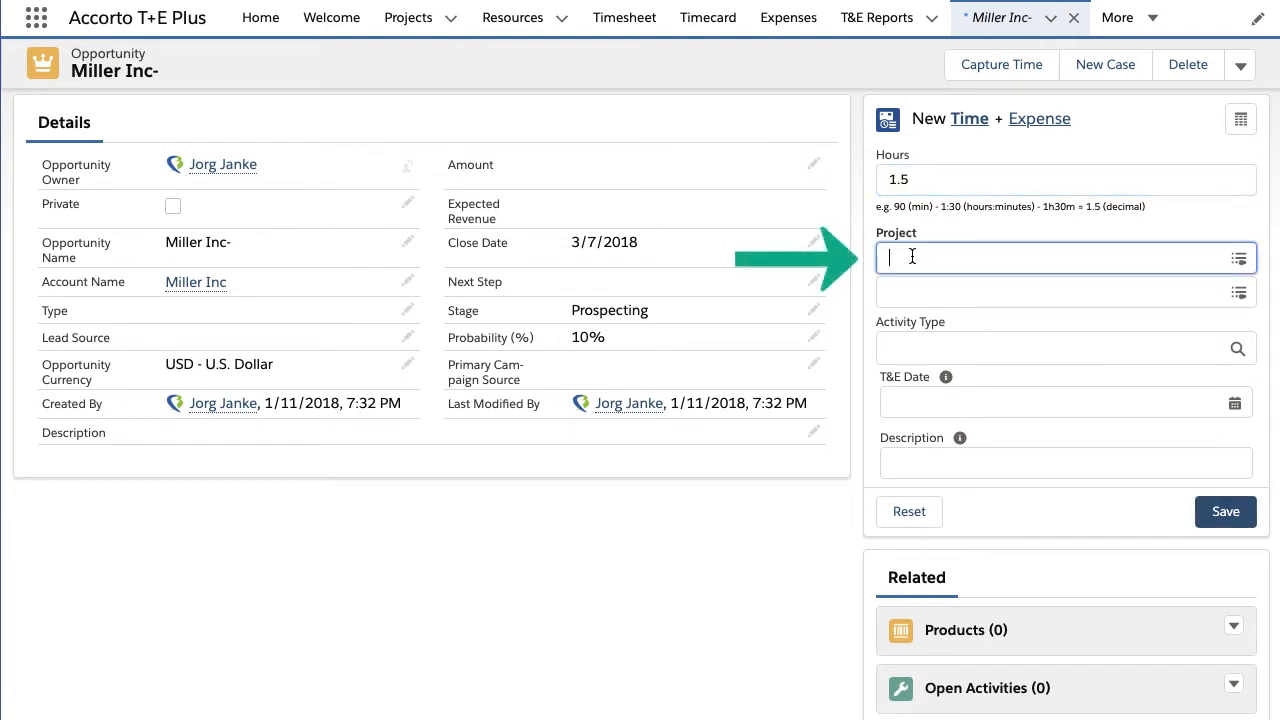
type("mi")
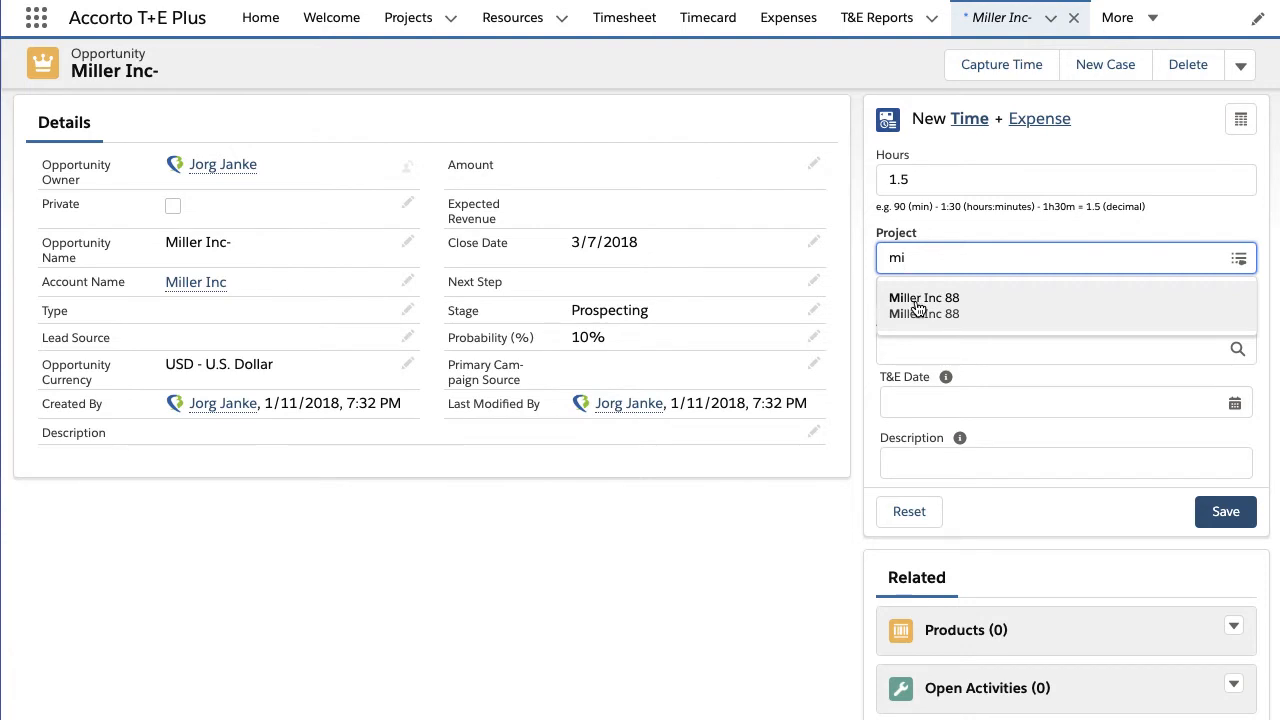
left_click(918, 308)
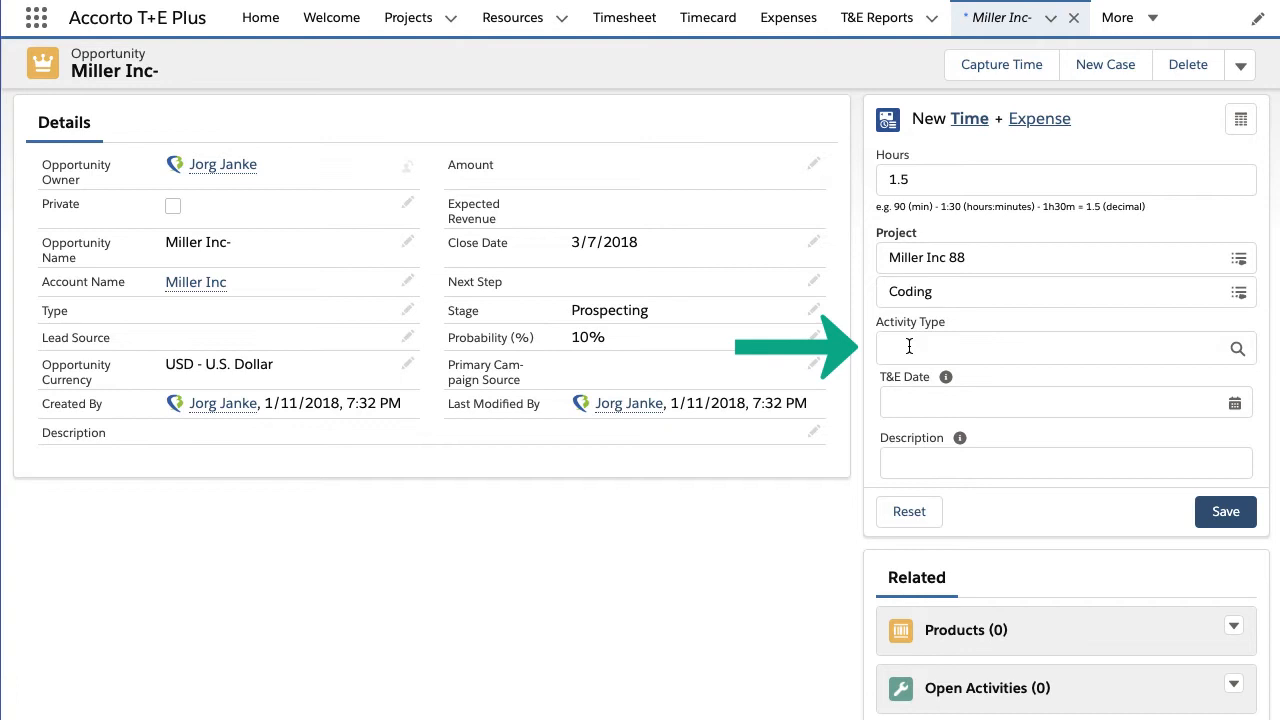
Set the time entry's activity type to Meeting and save the entry
left_click(909, 346)
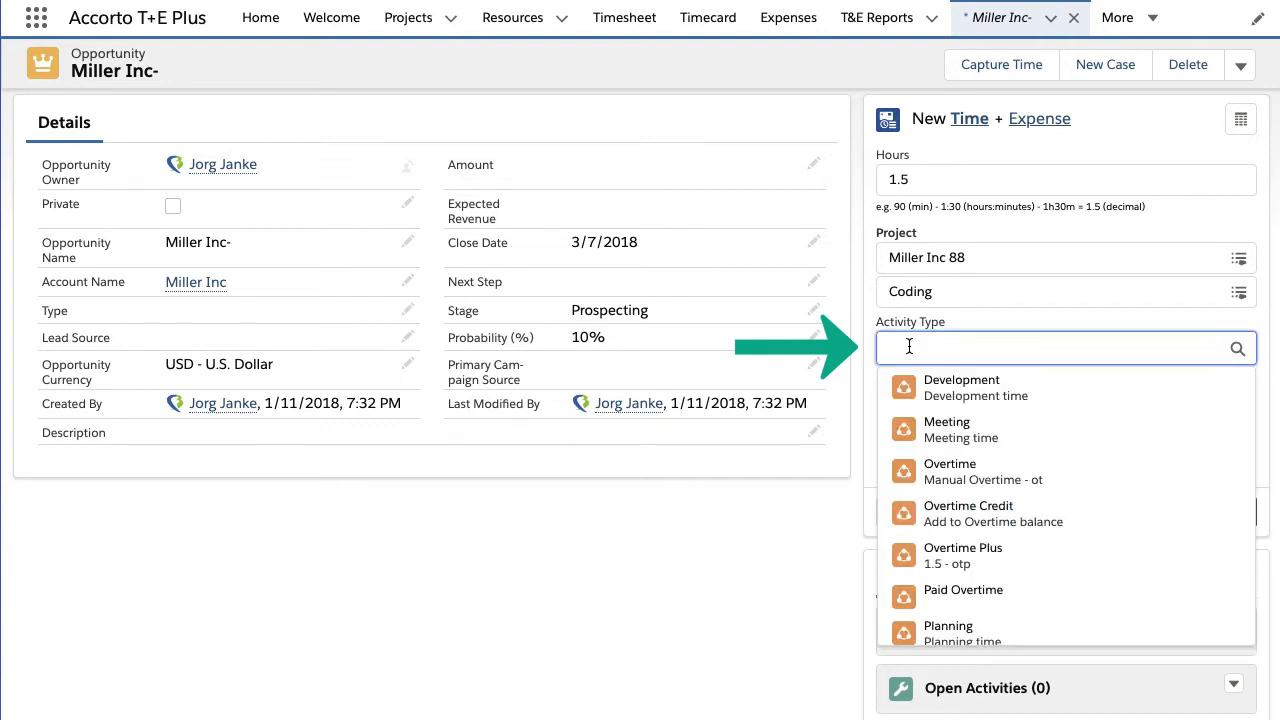
type("me")
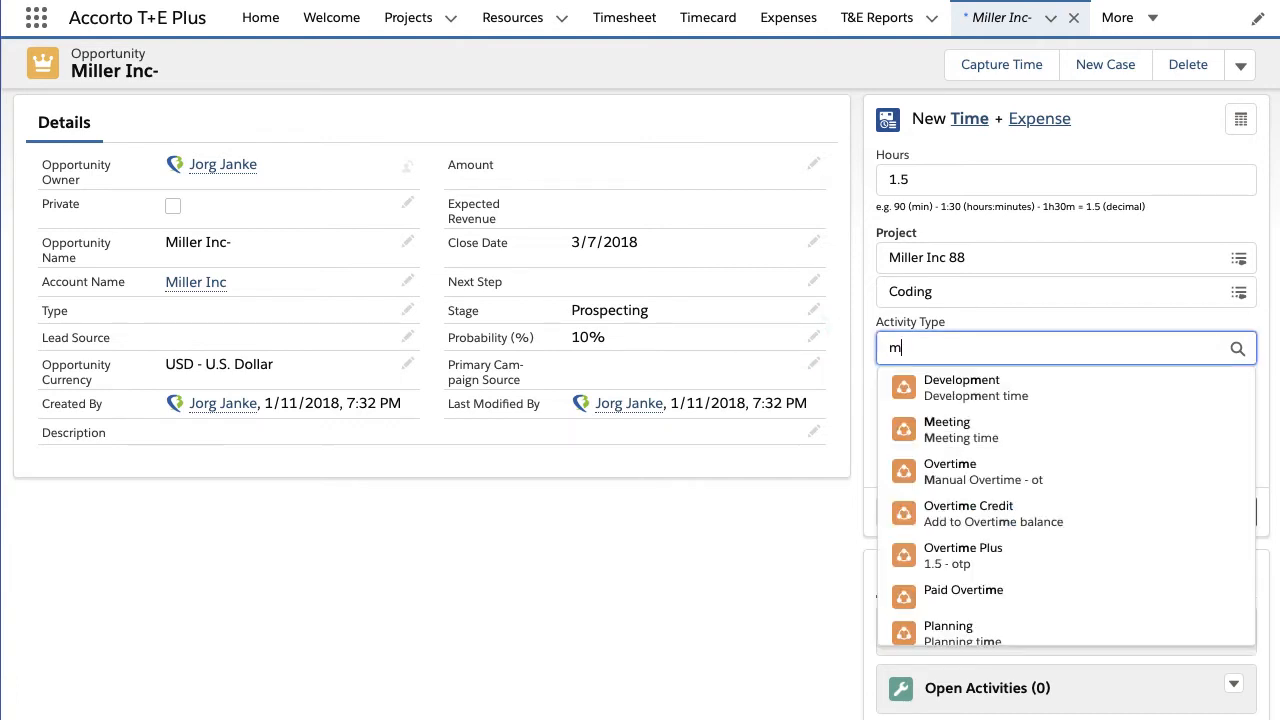
left_click(952, 431)
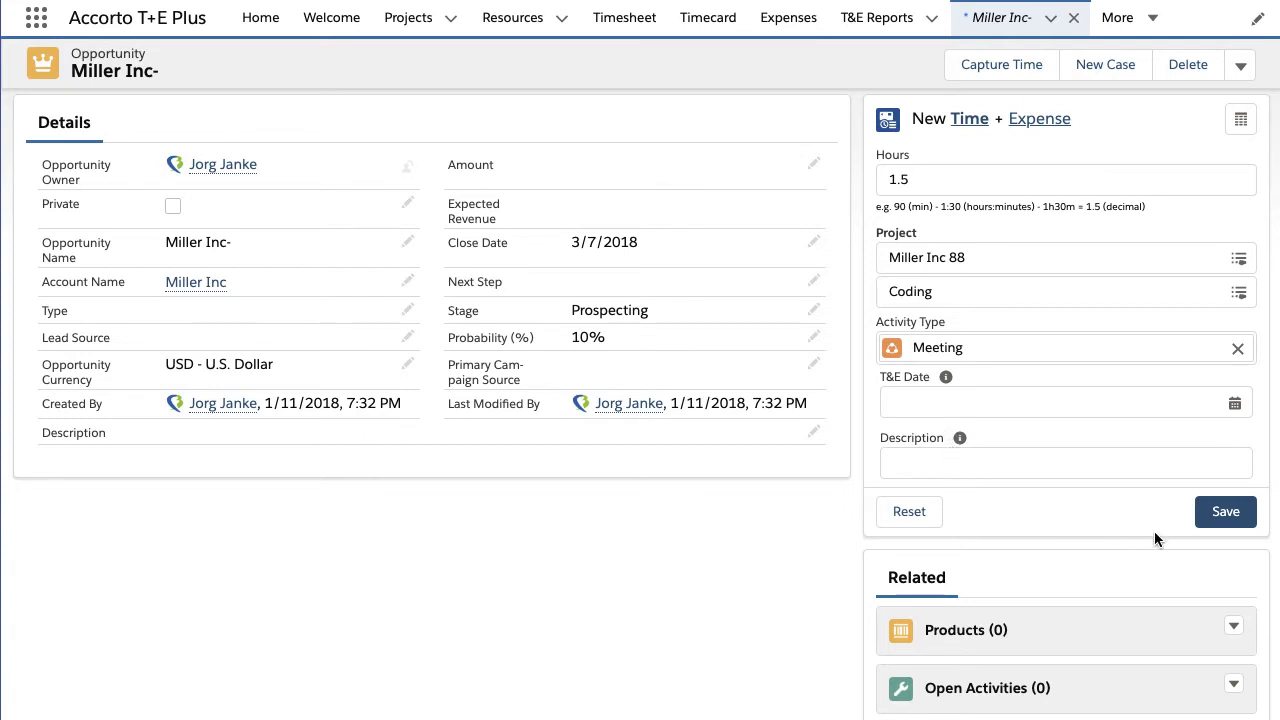
left_click(1225, 515)
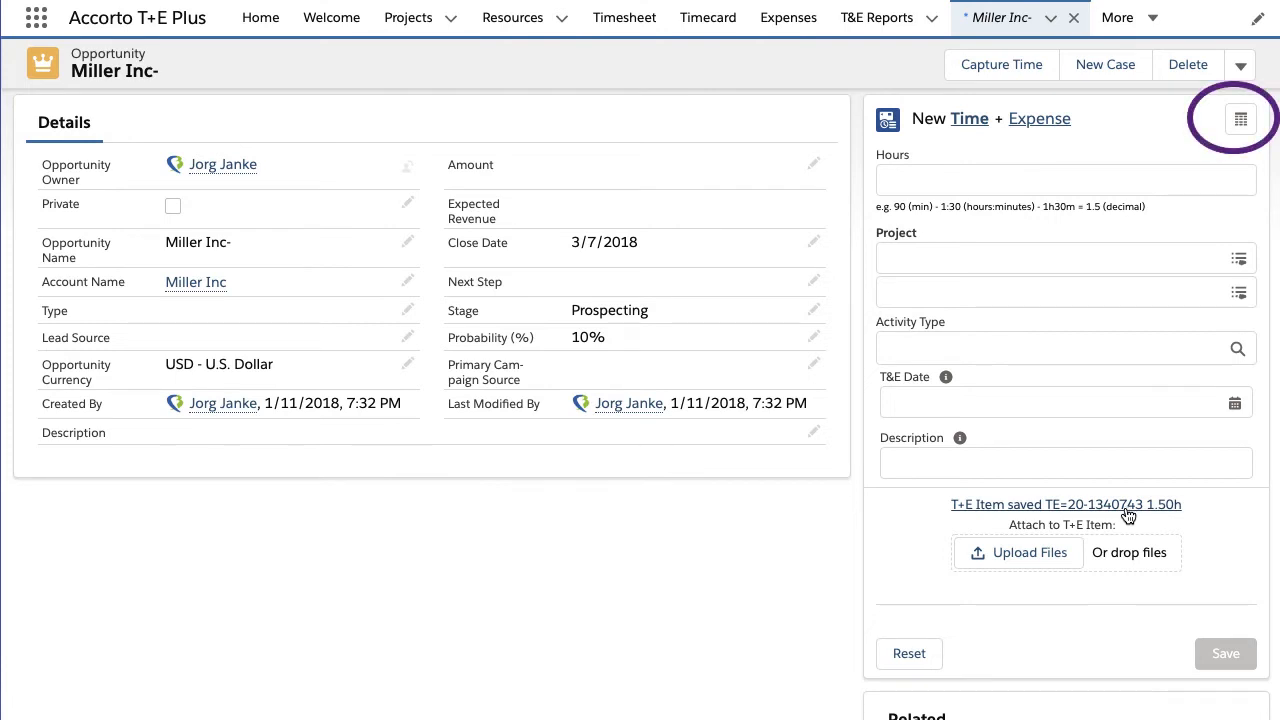
Review the list of time and expense items recorded for this opportunity and close it
left_click(1241, 121)
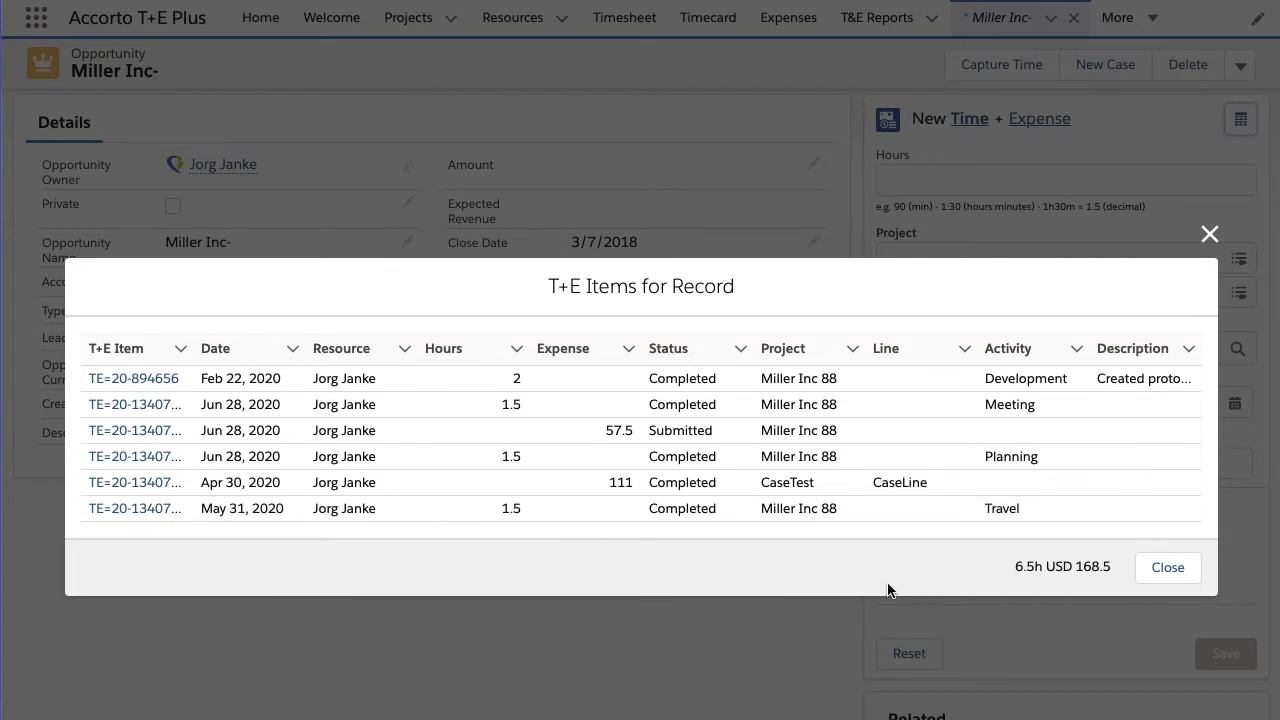
left_click(1162, 569)
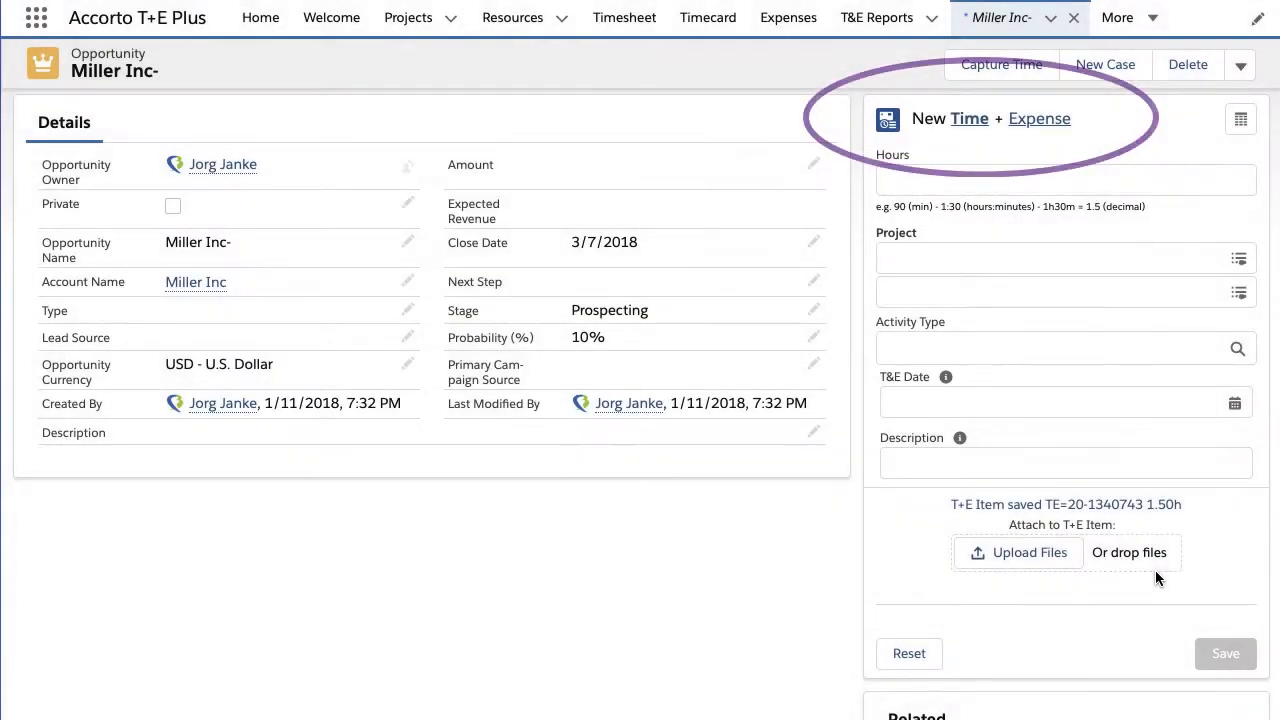
Switch the entry form to Expense mode and enter a receipt quantity of 100 for the Mileage financial account
left_click(1044, 126)
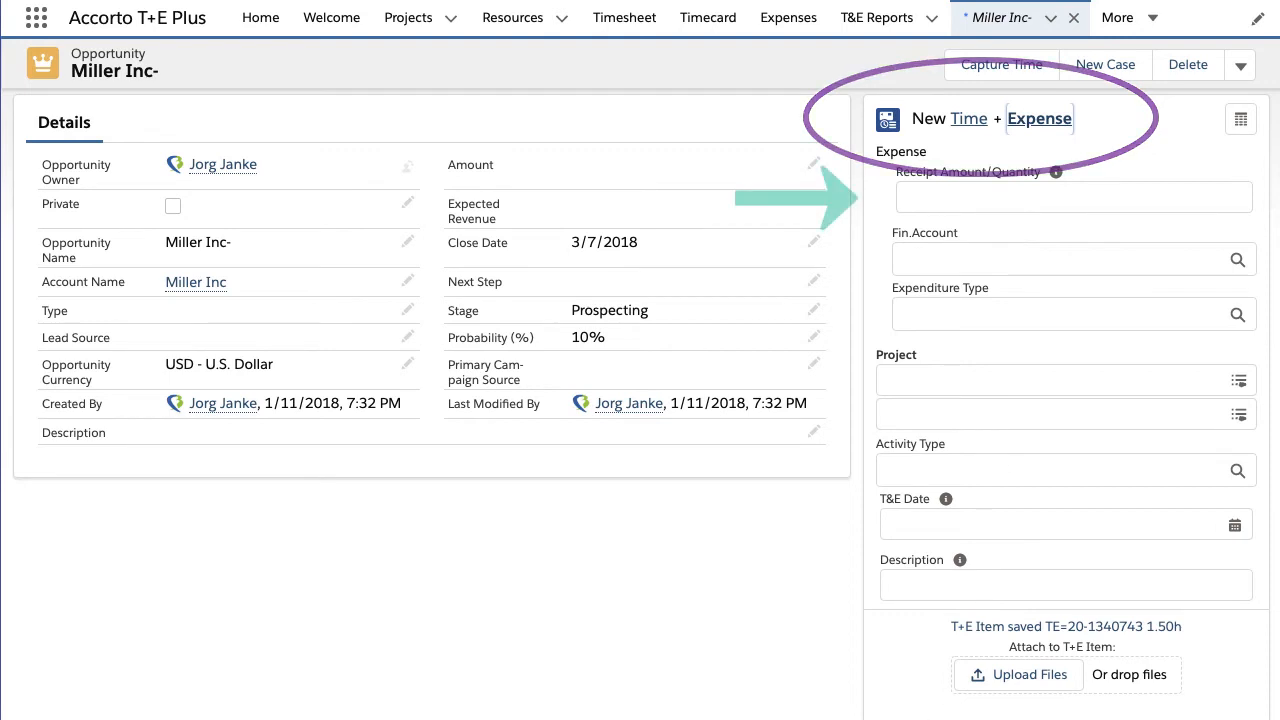
left_click(962, 196)
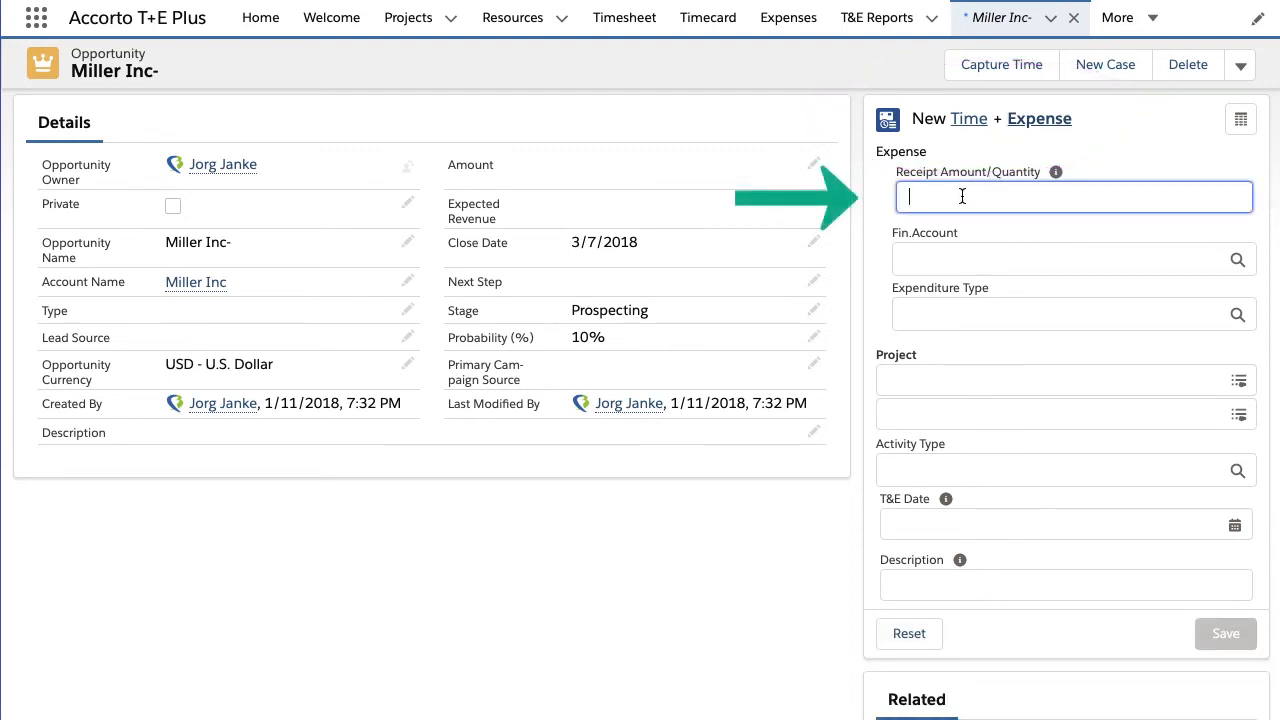
type("100")
left_click(920, 260)
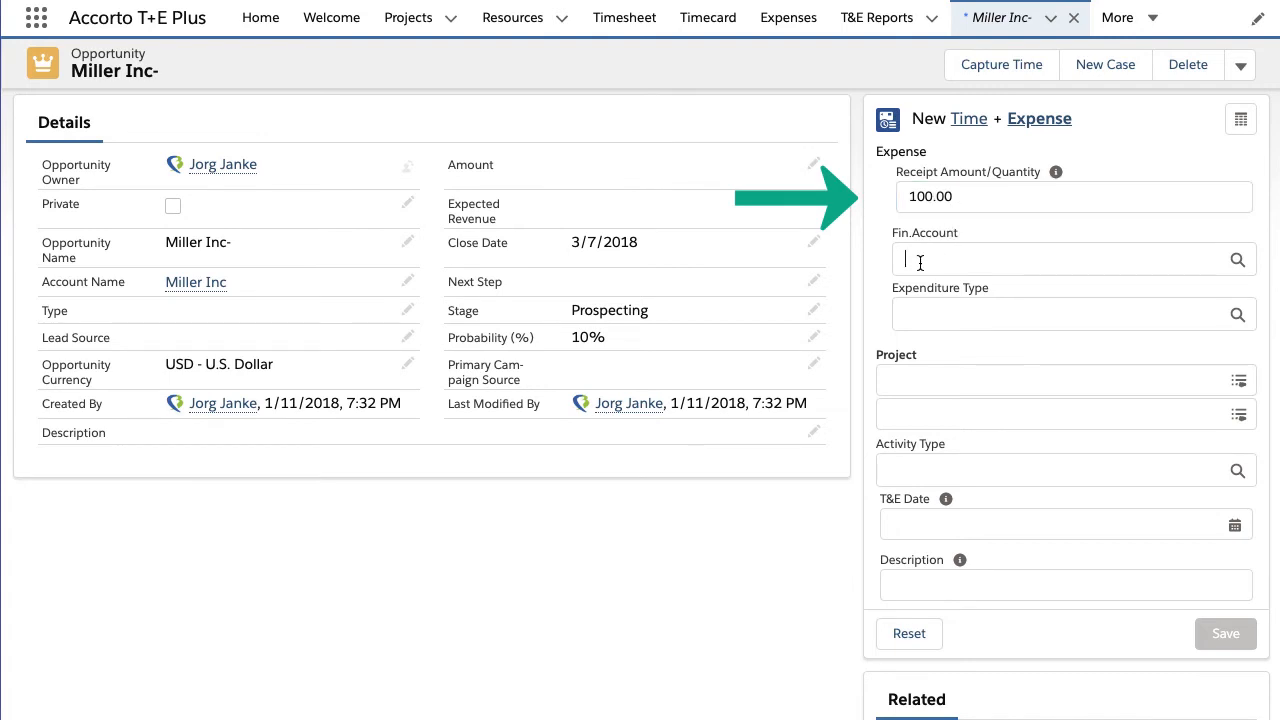
type("mi")
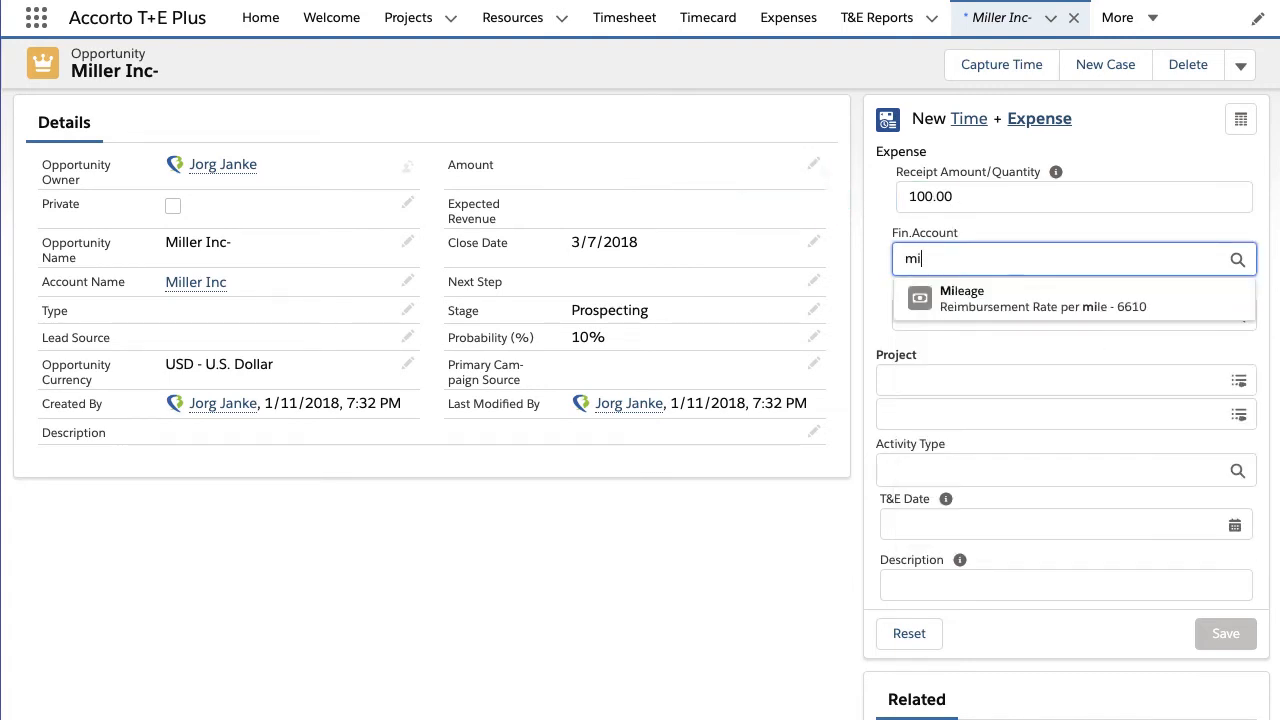
left_click(944, 300)
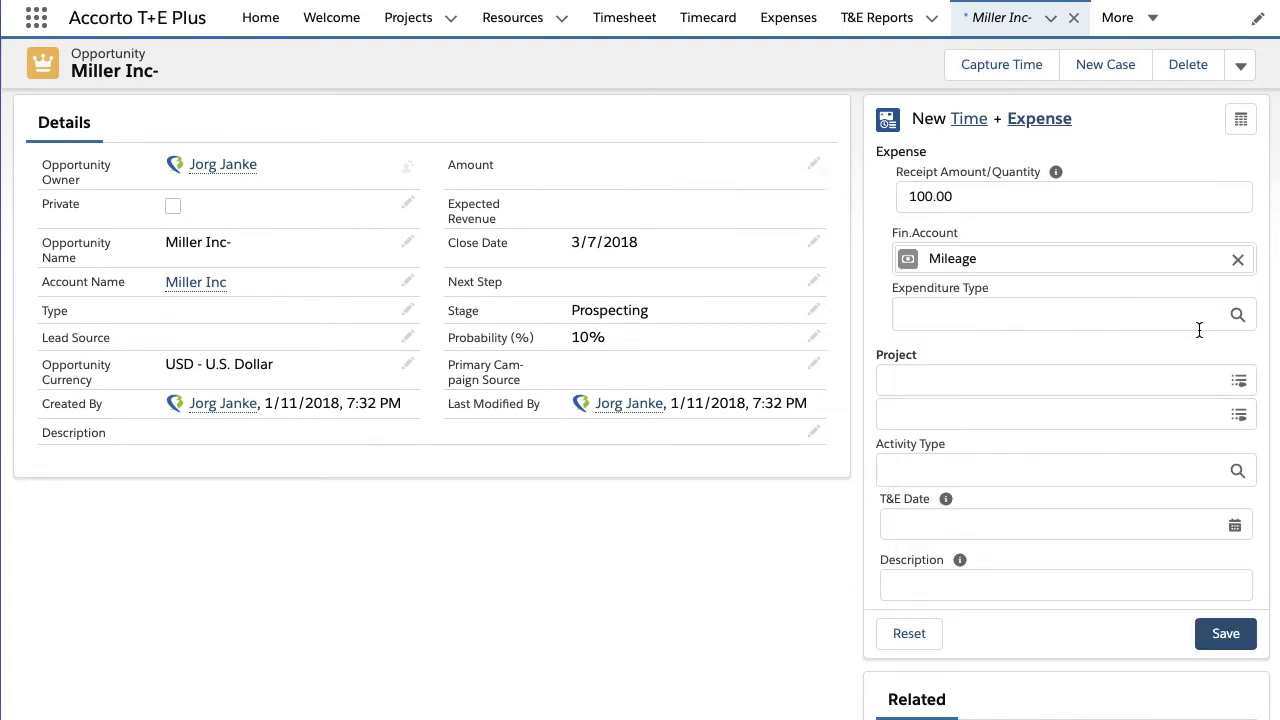
Save the expense with expenditure type USD Cash and project Miller Inc 88
left_click(1125, 316)
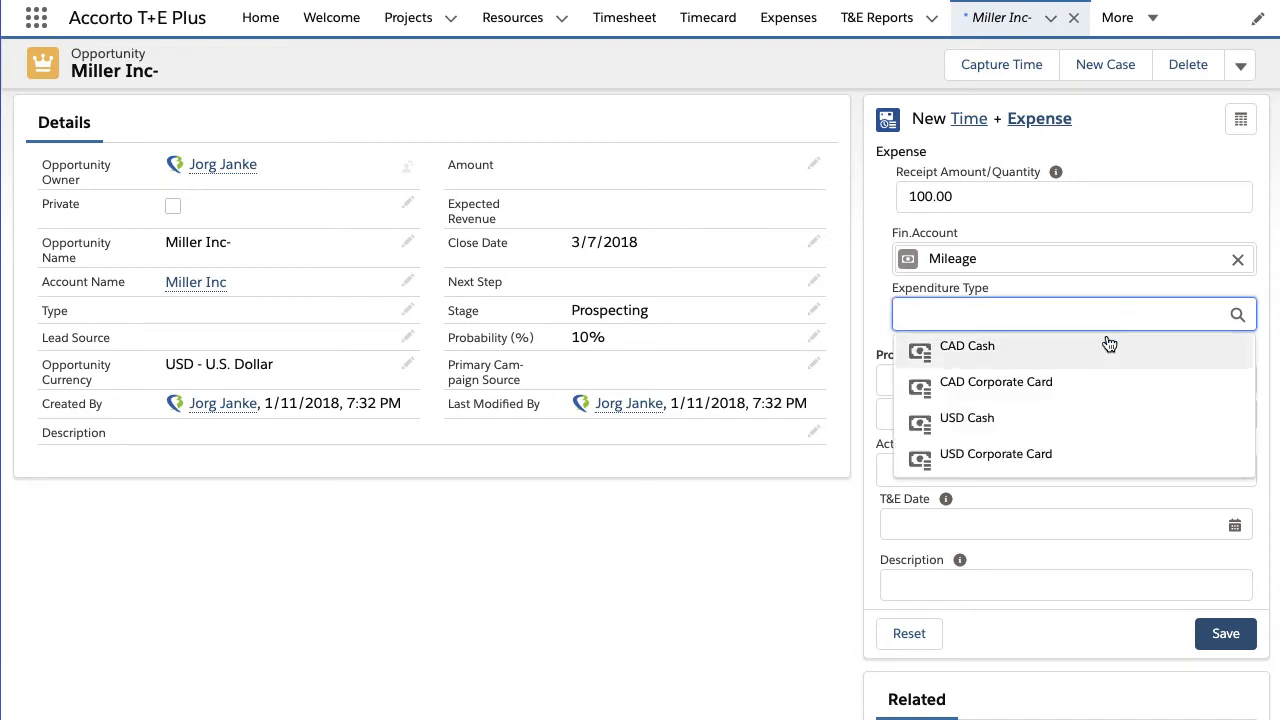
left_click(994, 422)
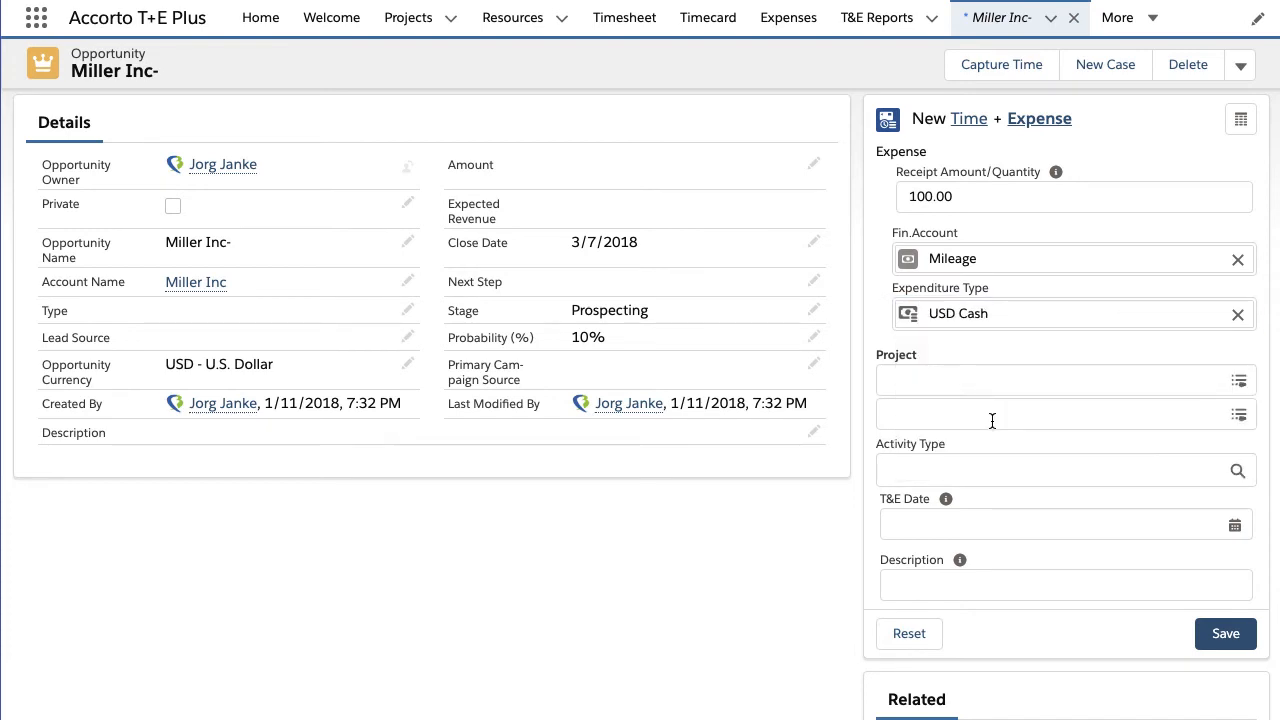
left_click(956, 381)
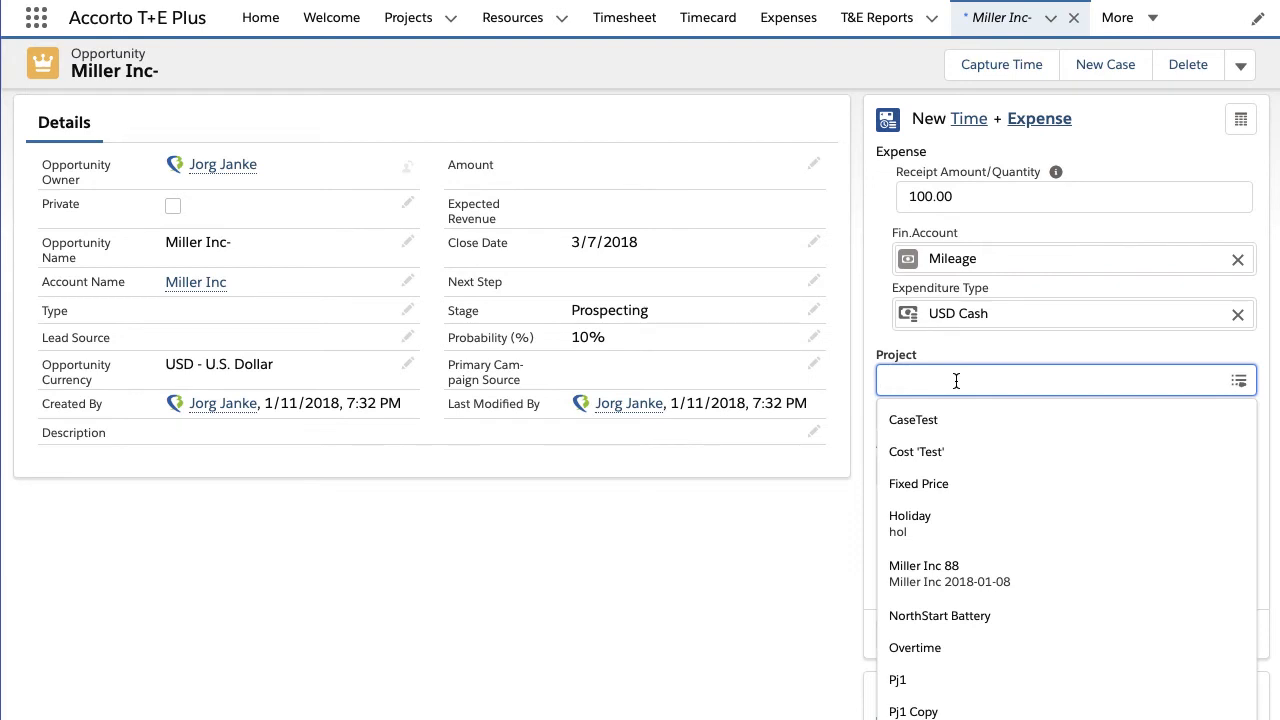
left_click(952, 578)
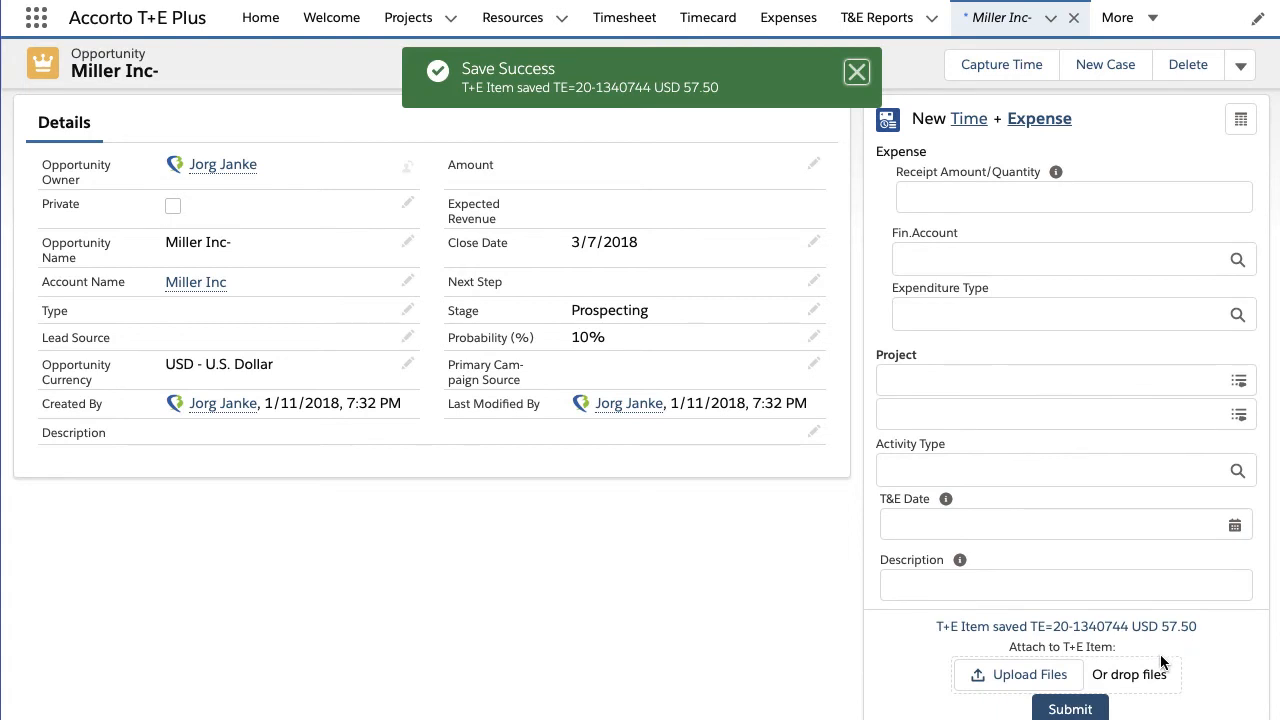
Submit the saved mileage expense item to create its report
scroll(1163, 656, "down", 1)
scroll(1163, 656, "down", 1)
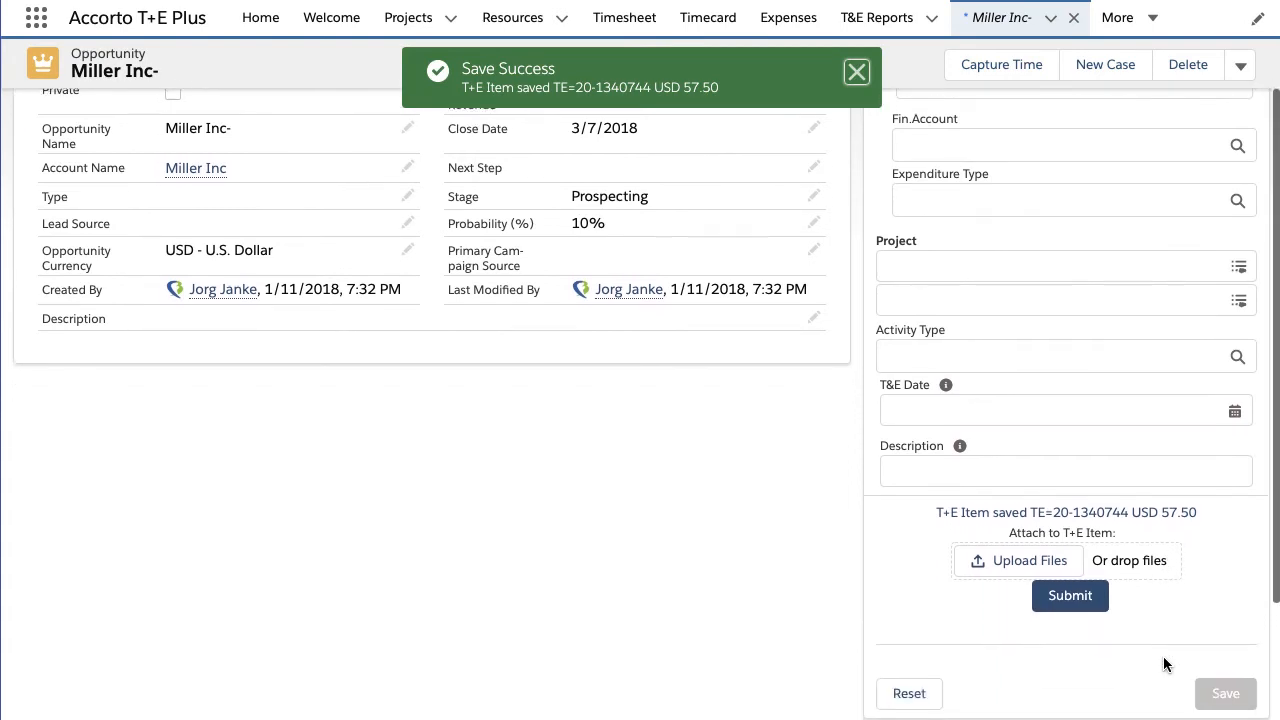
left_click(1070, 578)
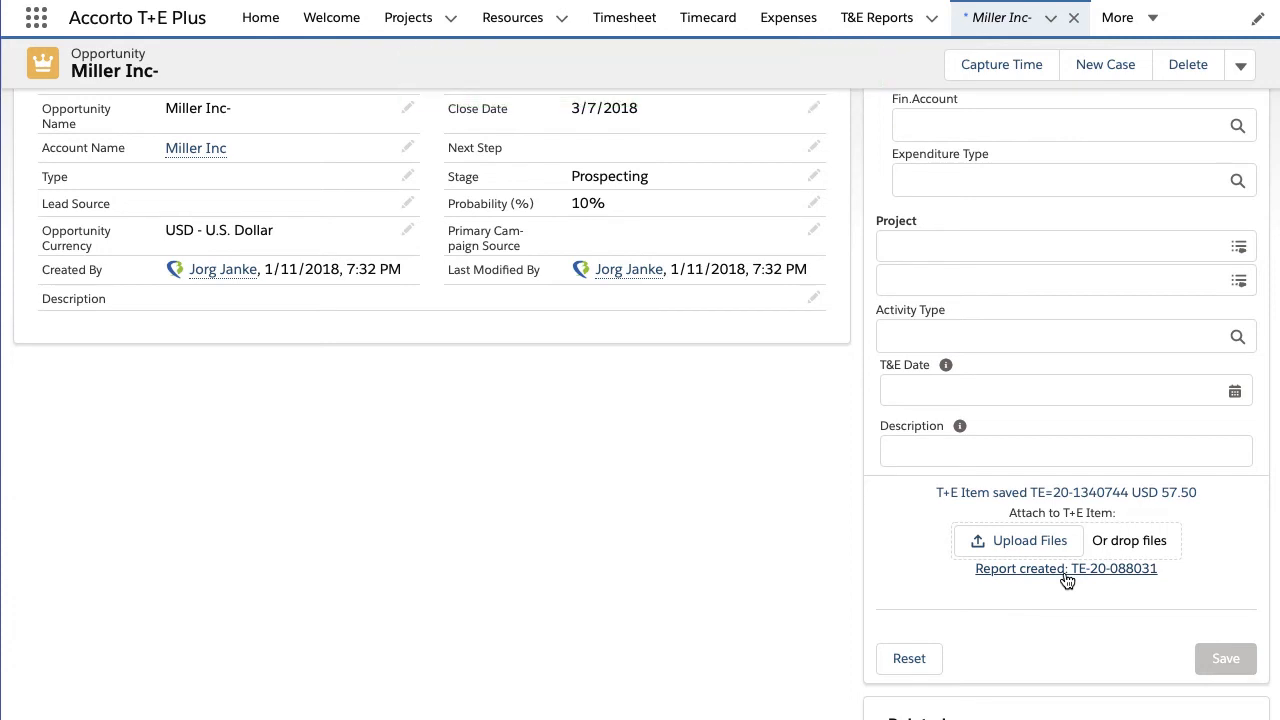
Open the opportunity record page for editing and select its New Time + Expense component
left_click(1168, 1)
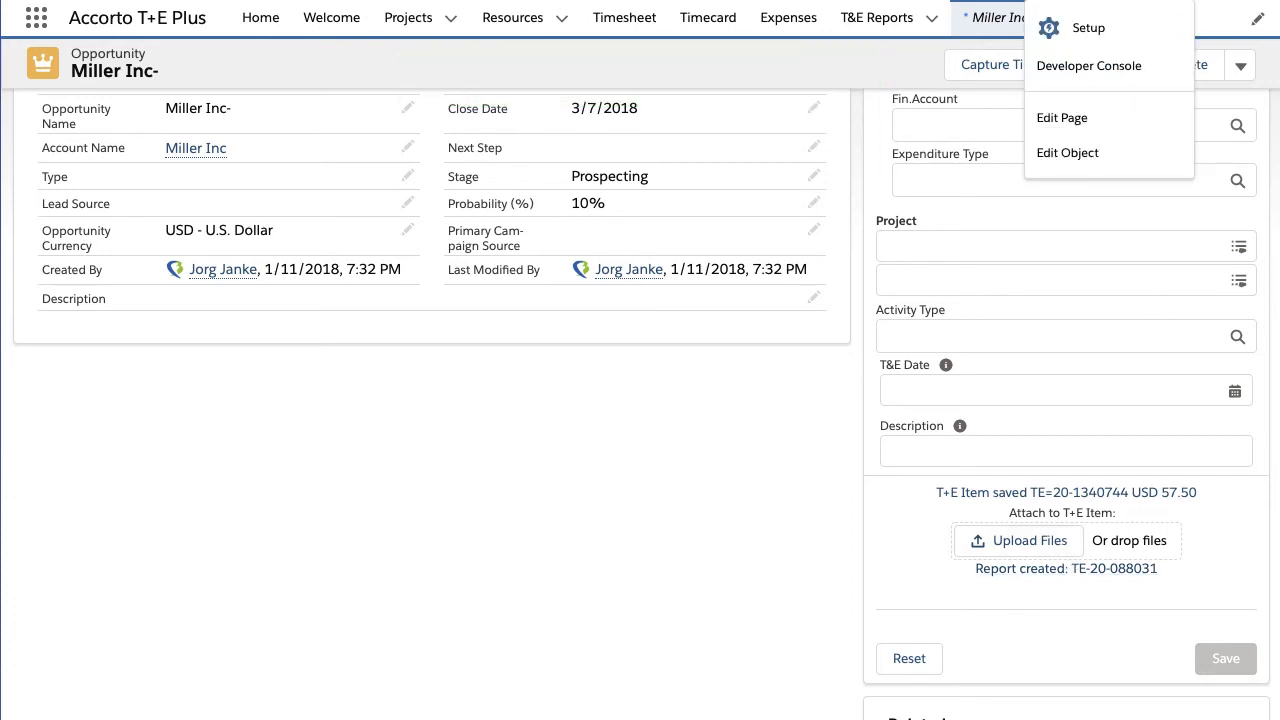
left_click(1090, 120)
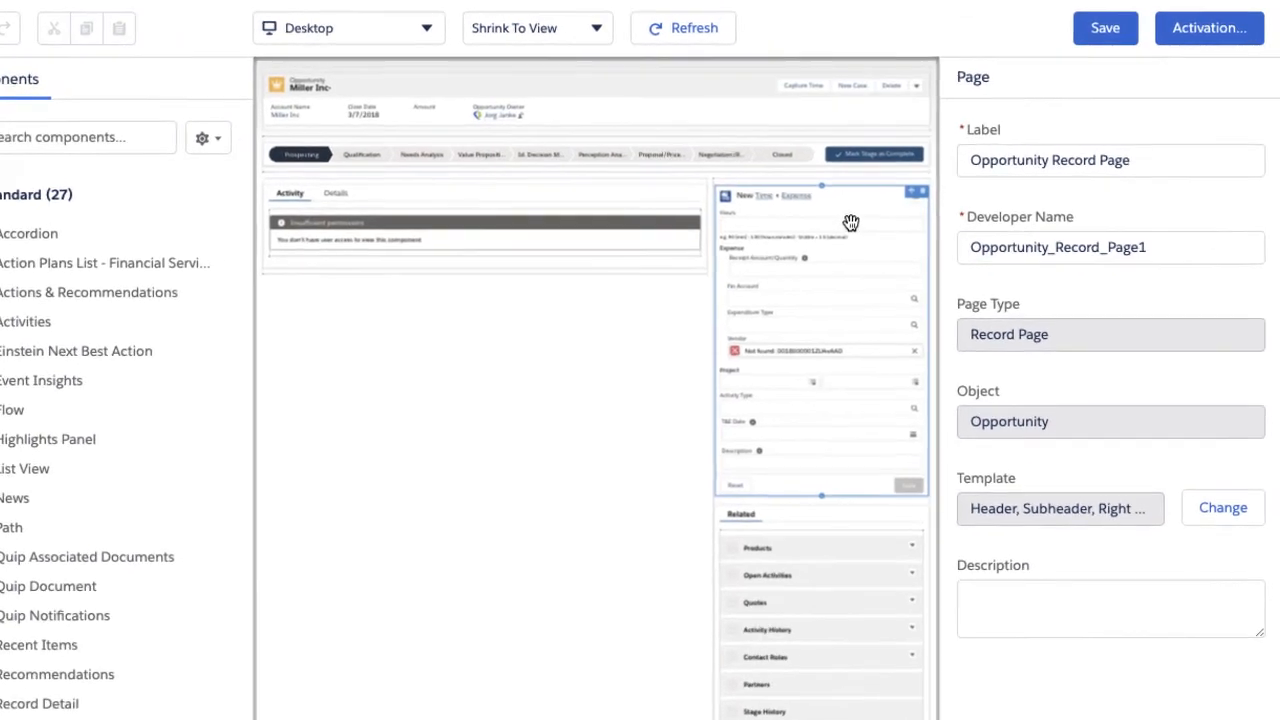
left_click(867, 220)
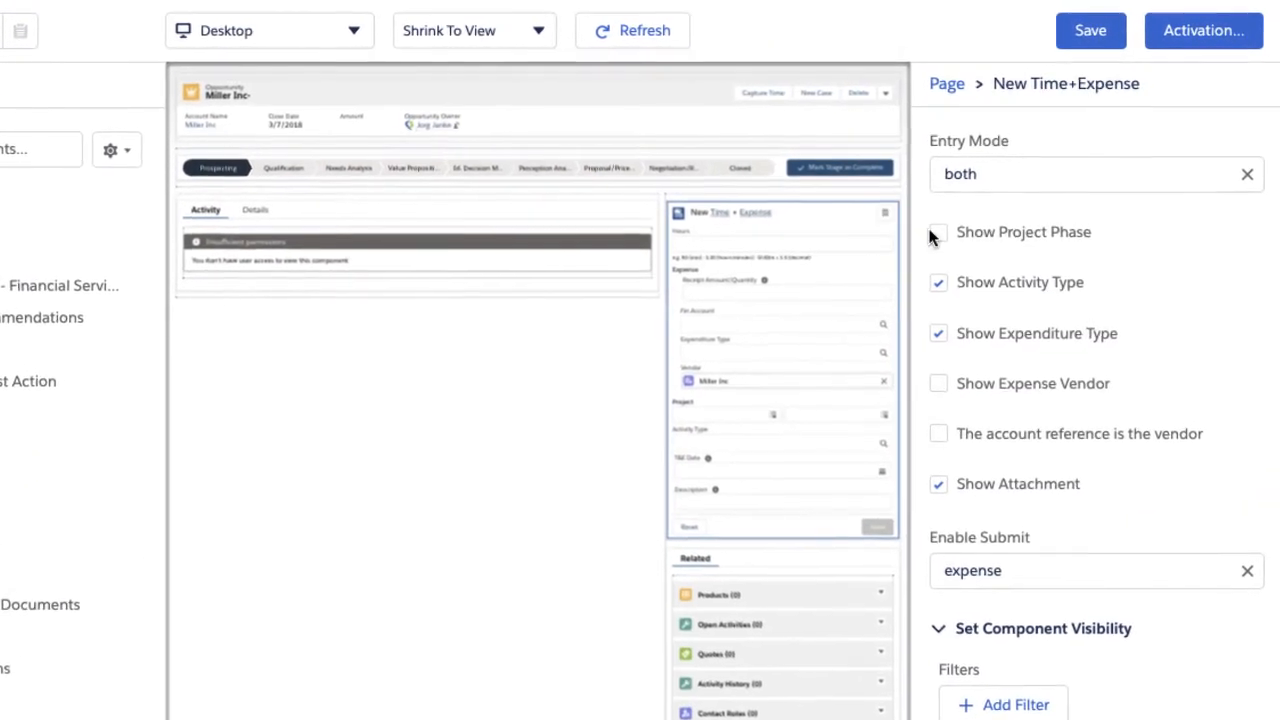
Set the component's entry mode to time and turn off Show Activity Type
left_click(1058, 175)
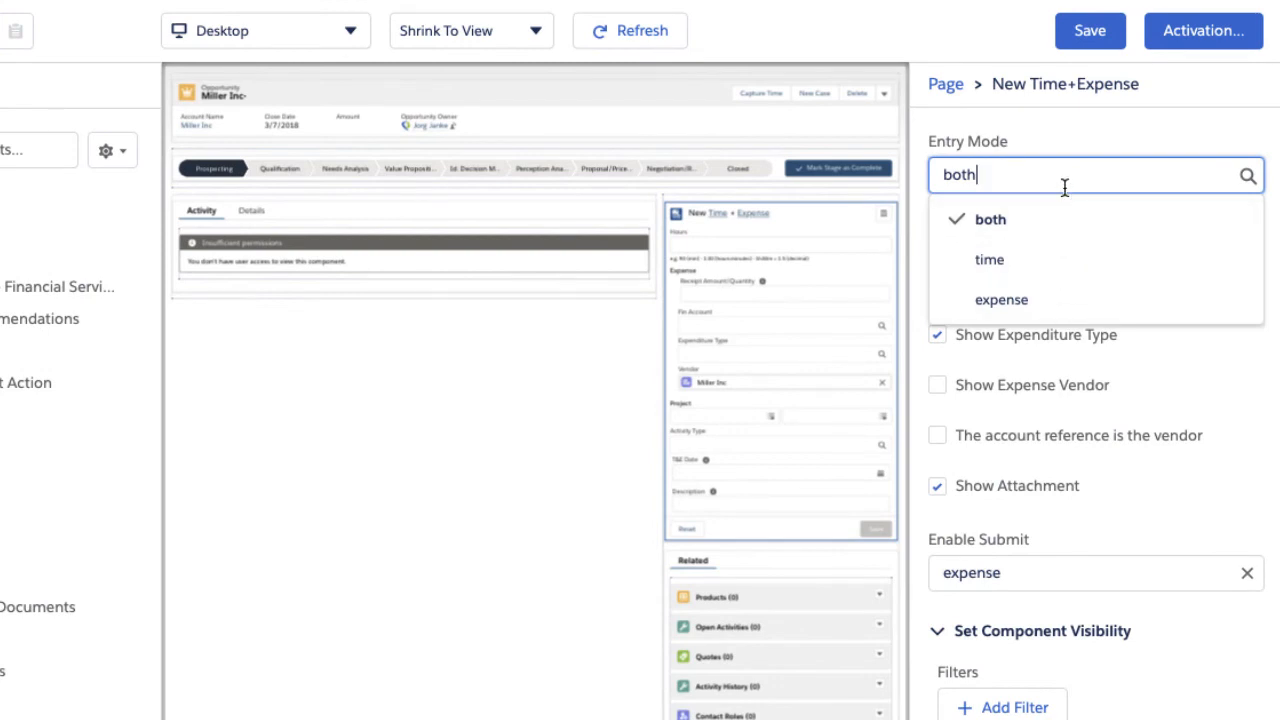
left_click(1046, 258)
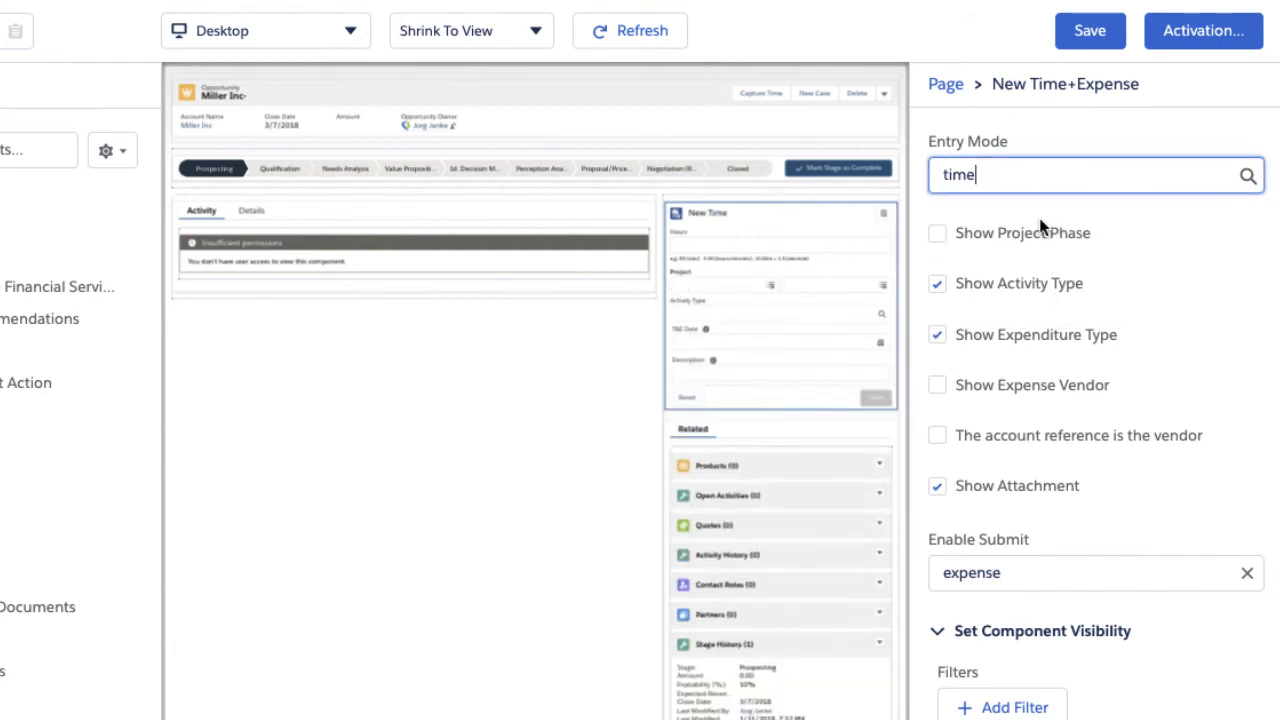
left_click(988, 282)
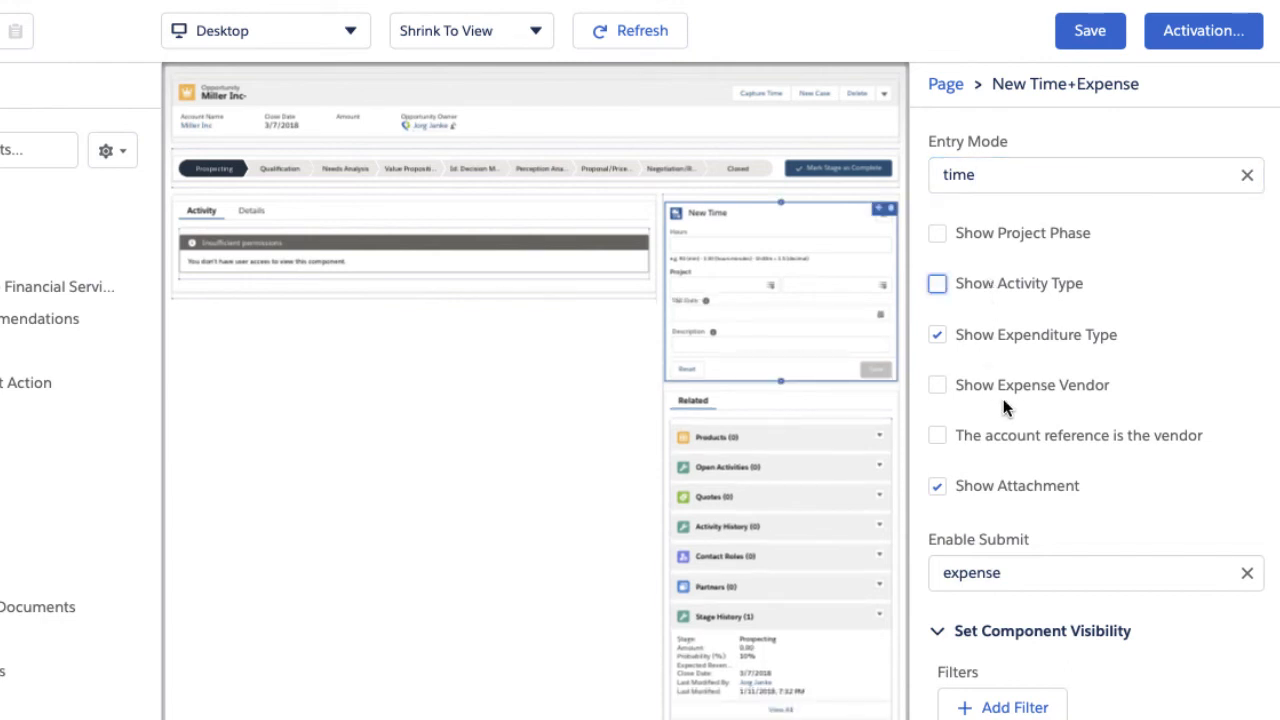
Save the page with the component's Show Attachment option turned off and Enable Submit set to no
left_click(979, 488)
left_click(1025, 575)
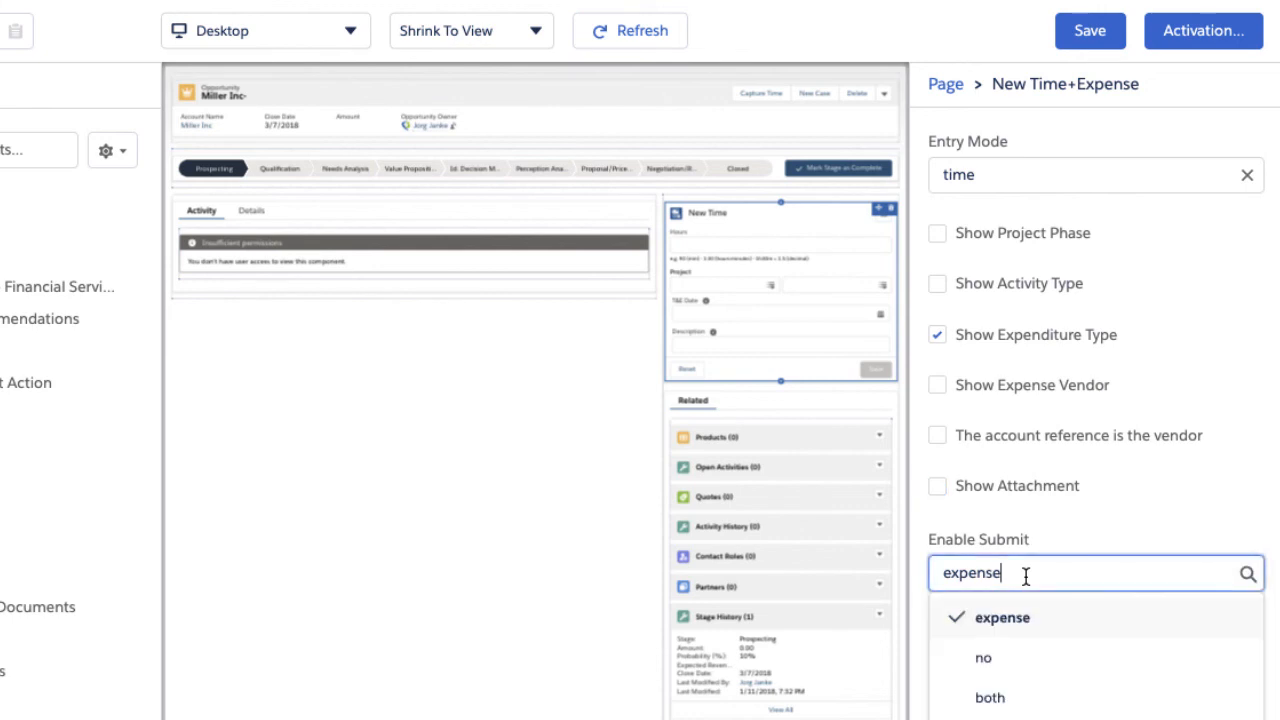
left_click(1027, 664)
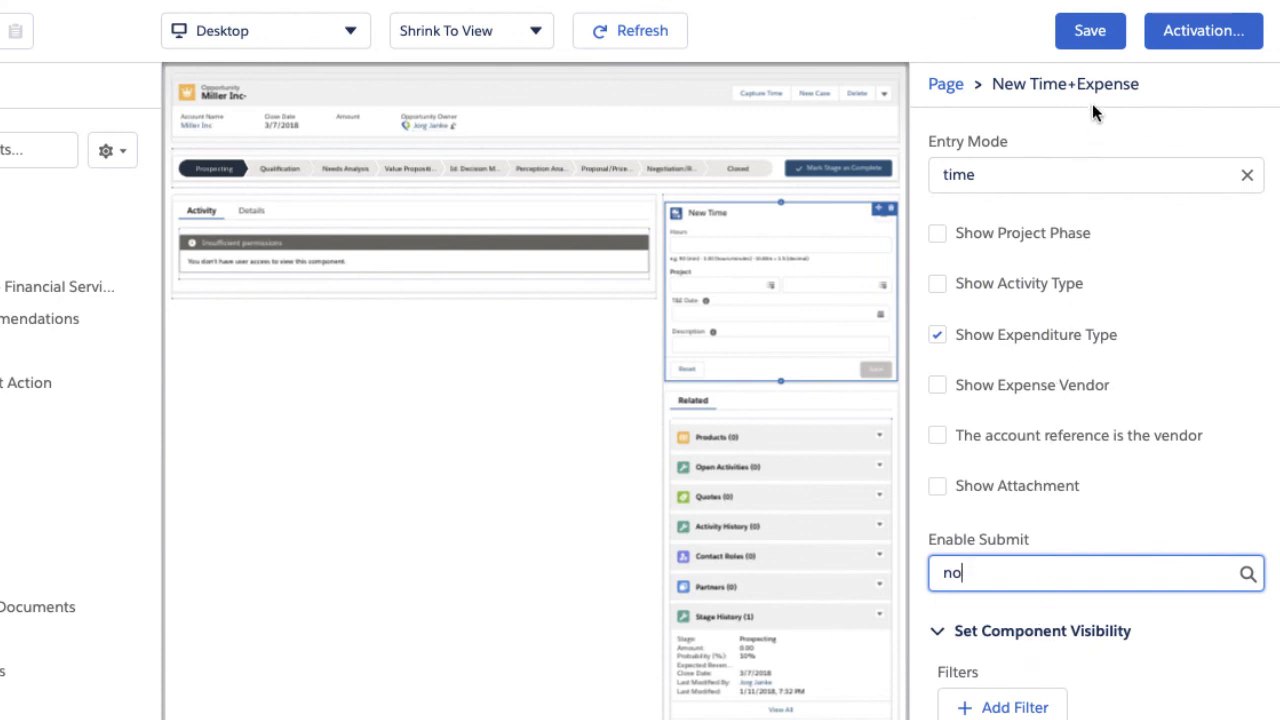
left_click(1097, 38)
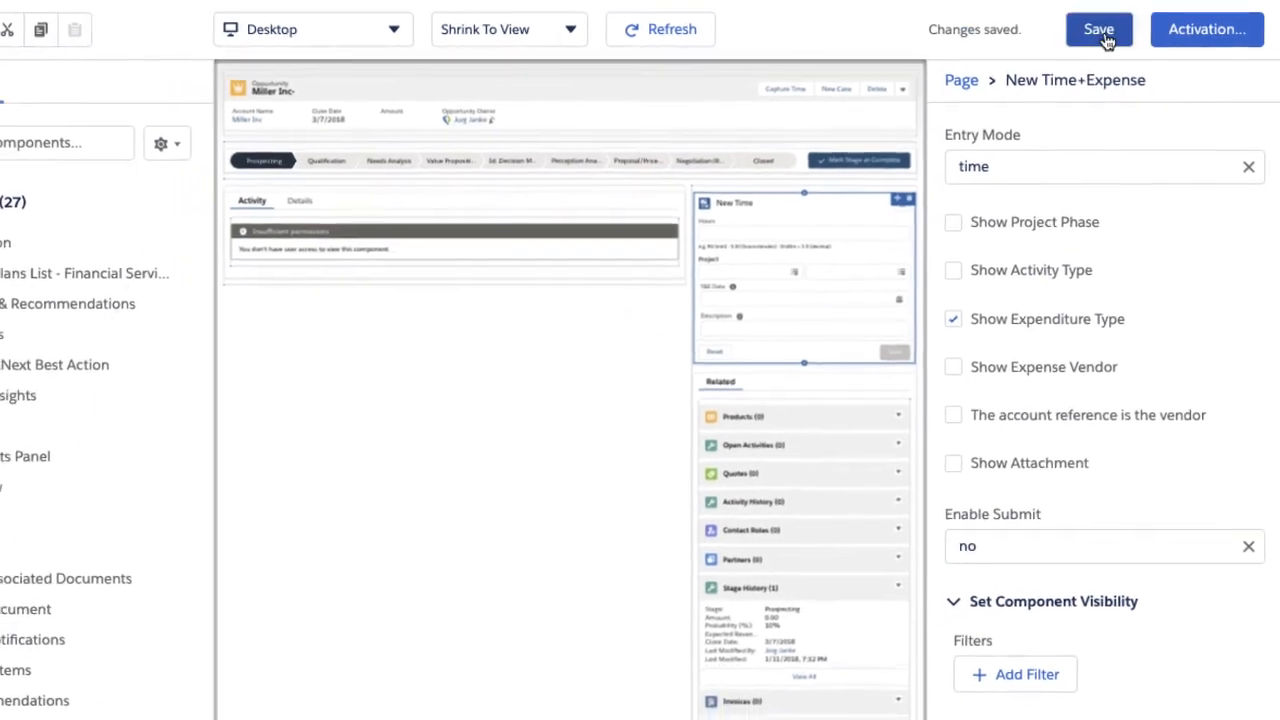